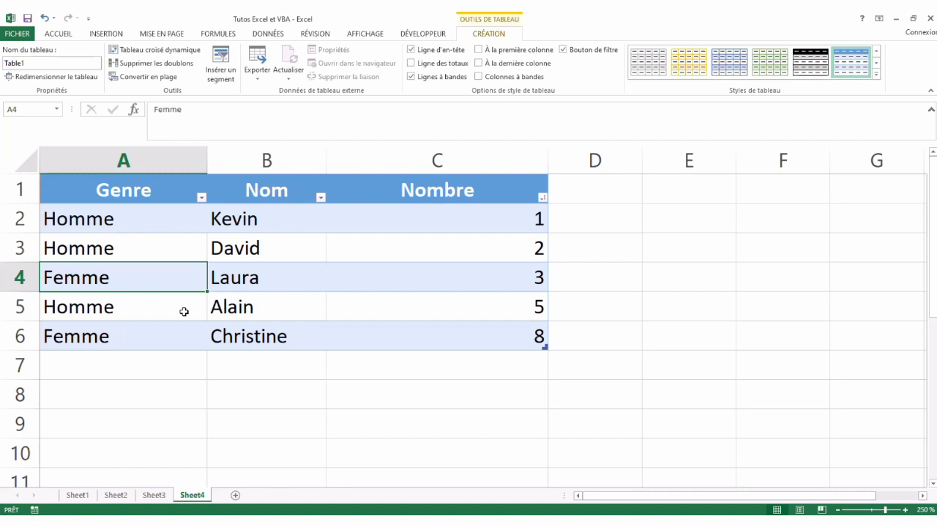
- In Excel, point out the Sheet4 table range and its Genre and Nom columns
{"action": "left_click_drag", "start_coordinate": [82, 191], "coordinate": [460, 339]}
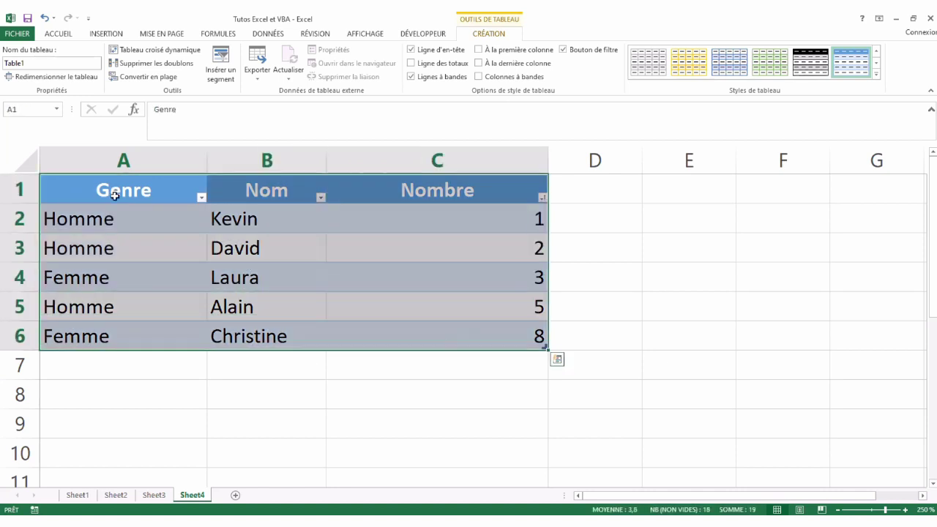
{"action": "left_click", "coordinate": [142, 160]}
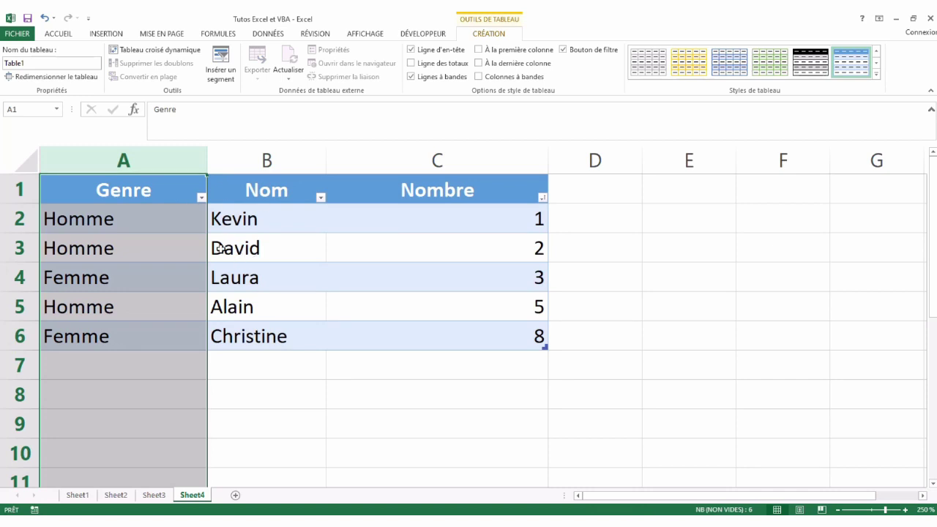
{"action": "left_click", "coordinate": [161, 256]}
{"action": "left_click", "coordinate": [278, 157]}
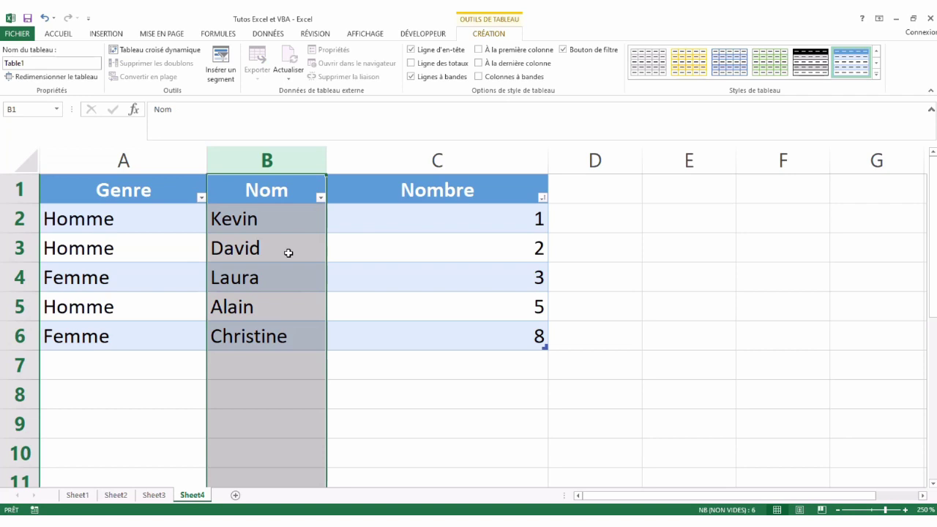
{"action": "left_click", "coordinate": [288, 253]}
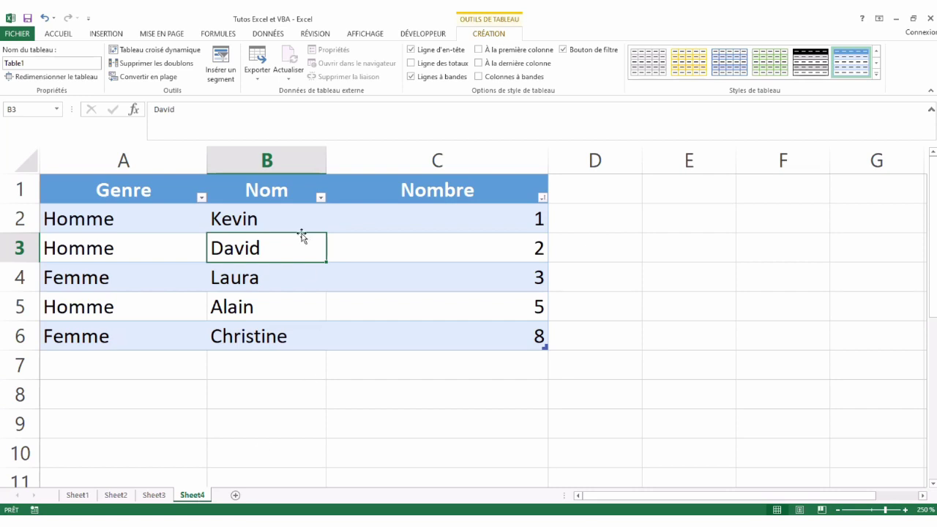
{"action": "left_click", "coordinate": [165, 192]}
{"action": "left_click", "coordinate": [233, 203]}
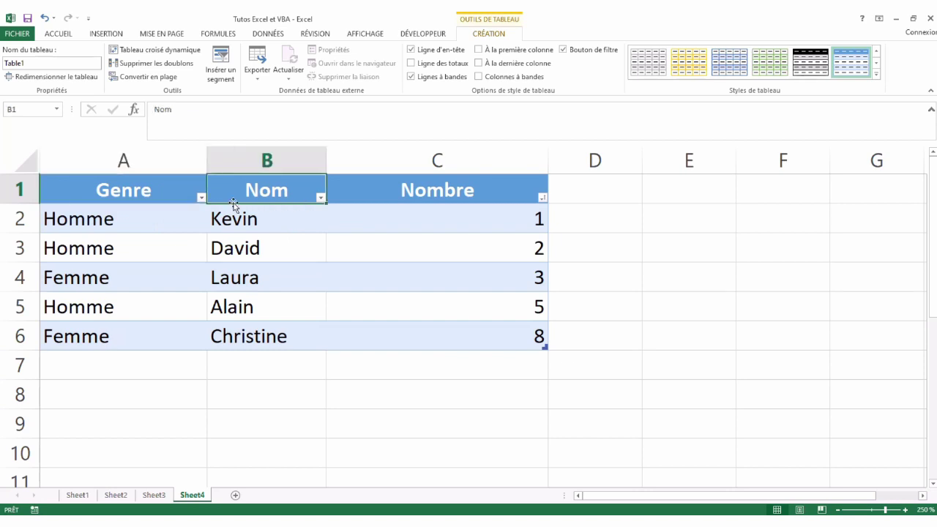
- In the VBA editor, highlight the worksheet, table and two criterion string declarations of the sort macro
{"action": "left_click", "coordinate": [489, 525]}
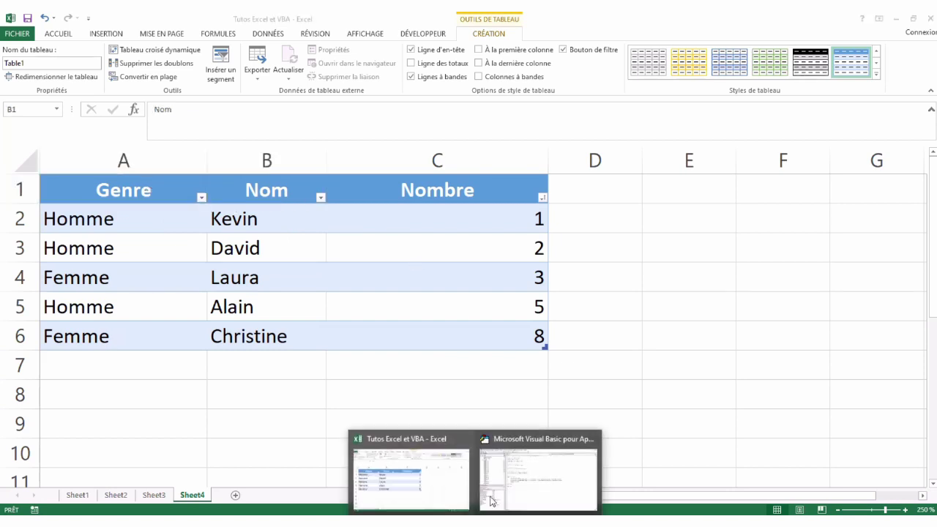
{"action": "left_click", "coordinate": [491, 501]}
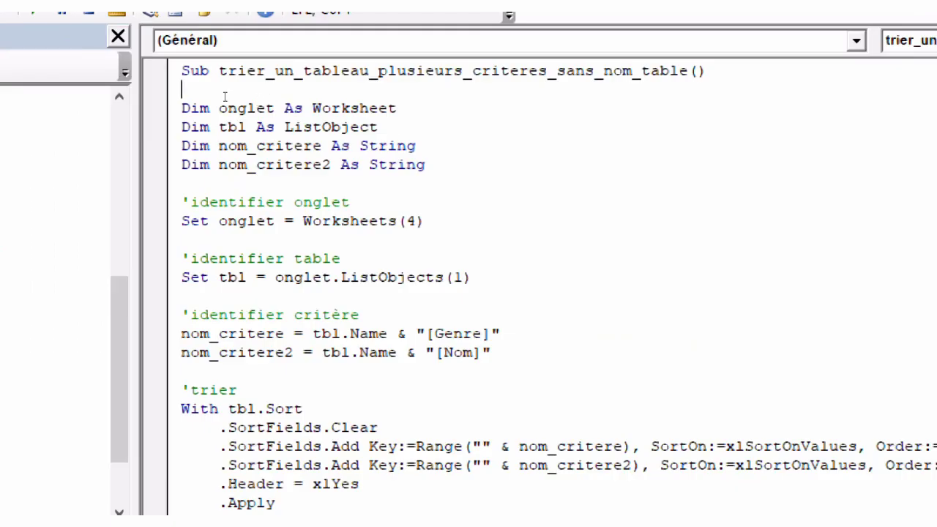
{"action": "left_click_drag", "start_coordinate": [225, 96], "coordinate": [343, 96]}
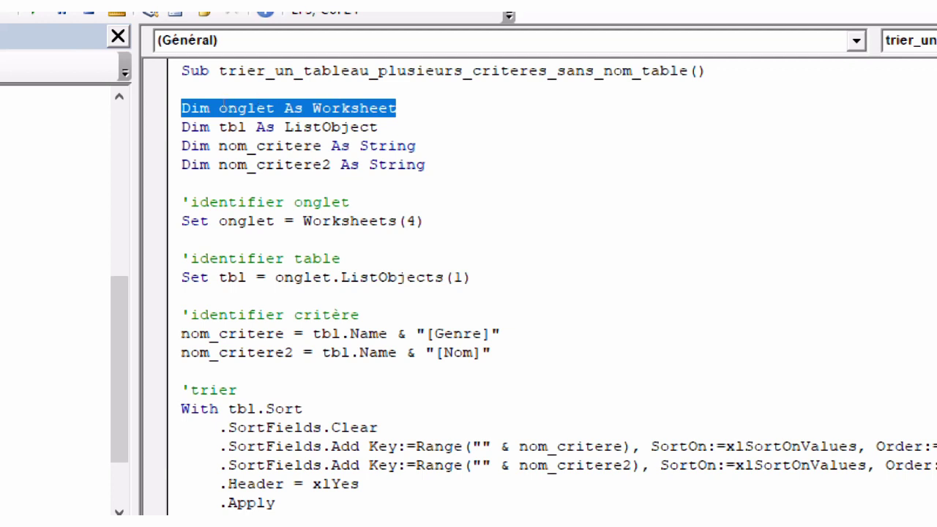
{"action": "left_click_drag", "start_coordinate": [222, 108], "coordinate": [324, 107]}
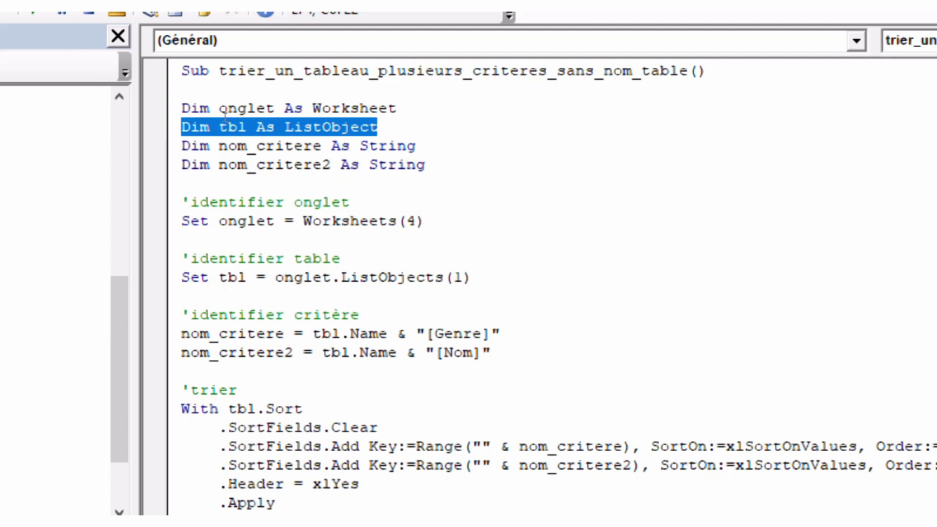
{"action": "left_click_drag", "start_coordinate": [225, 110], "coordinate": [329, 123]}
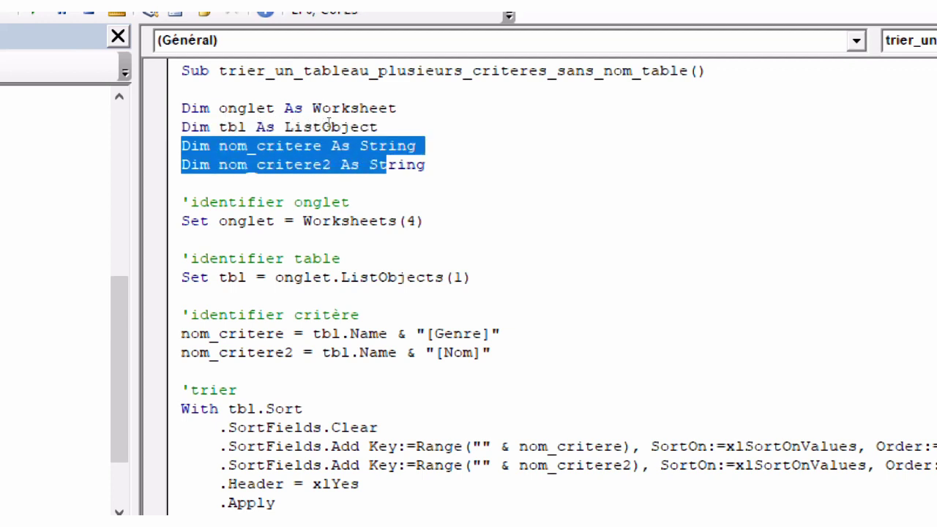
{"action": "left_click_drag", "start_coordinate": [328, 123], "coordinate": [346, 126]}
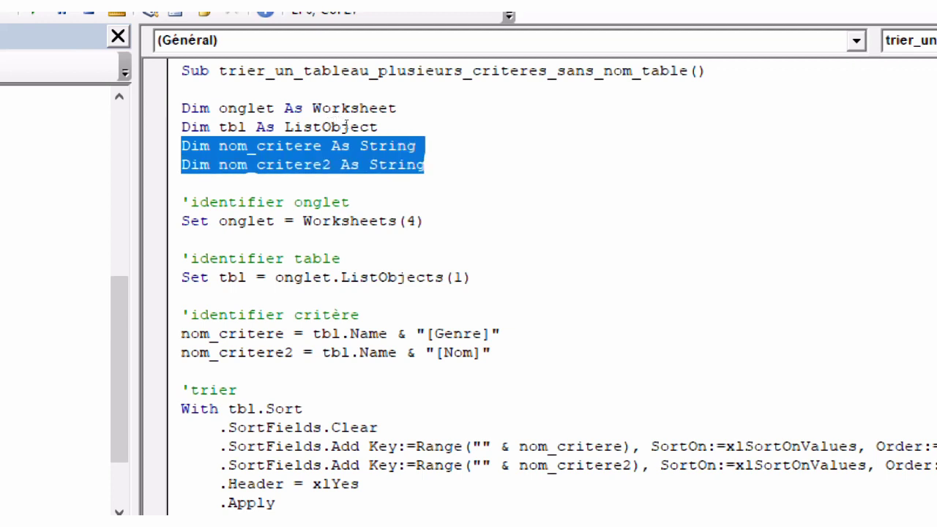
{"action": "key", "text": "Down"}
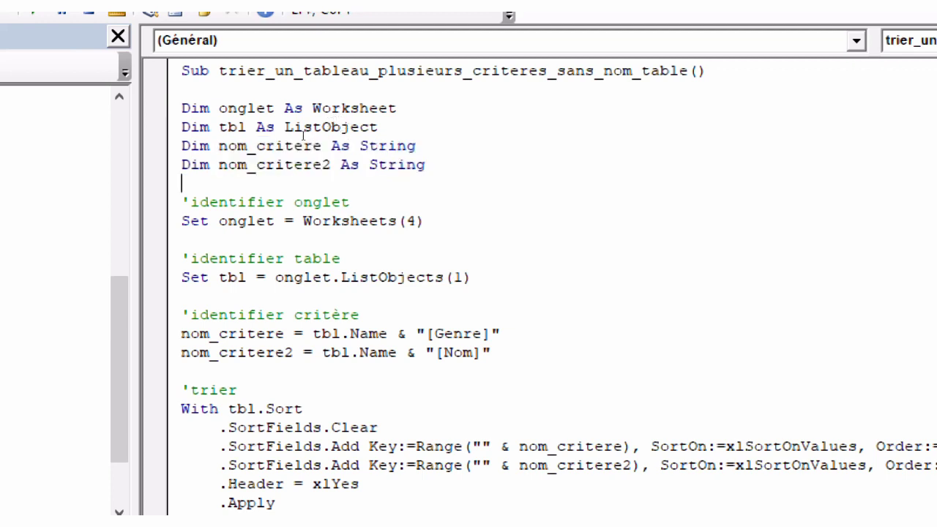
{"action": "left_click_drag", "start_coordinate": [424, 221], "coordinate": [181, 202]}
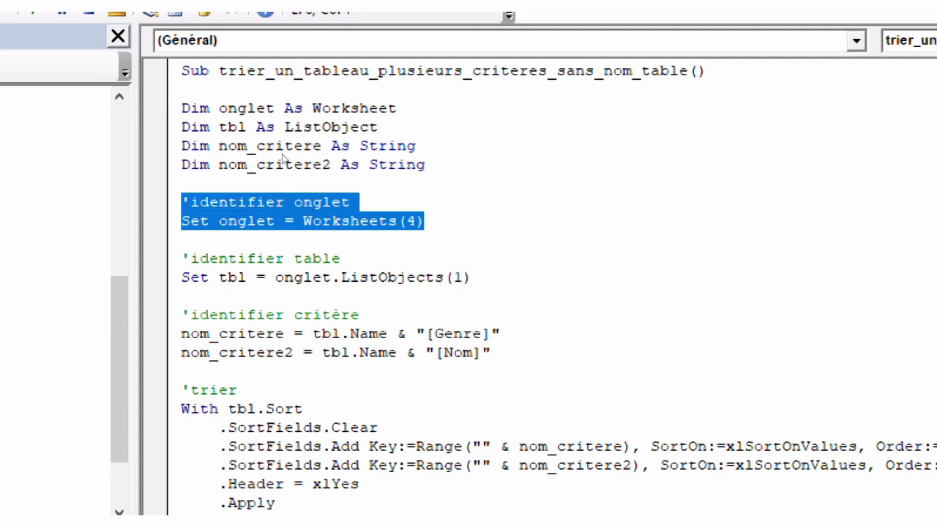
{"action": "key", "text": "Left"}
{"action": "key", "text": "Right"}
{"action": "key", "text": "Right"}
{"action": "key", "text": "Right"}
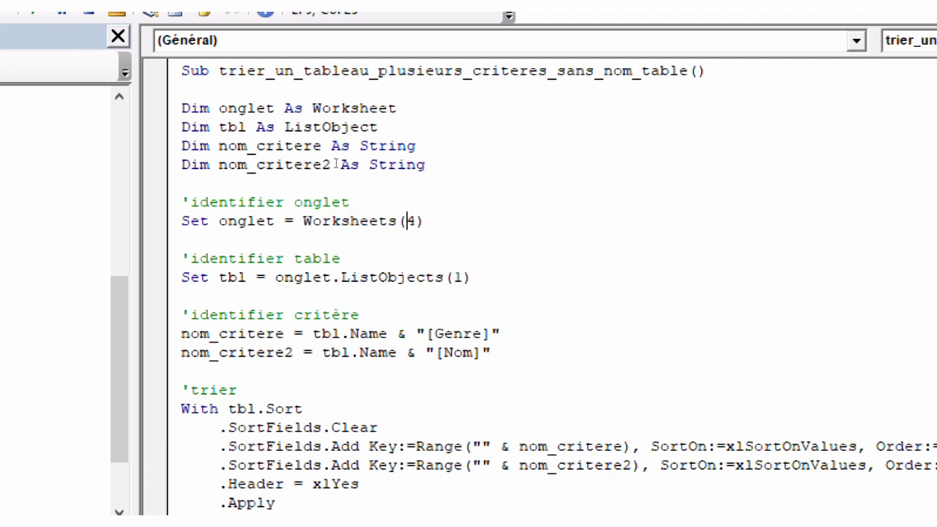
{"action": "key", "text": "Down"}
{"action": "key", "text": "Down"}
{"action": "key", "text": "Down"}
{"action": "key", "text": "End"}
{"action": "key", "text": "shift+Home"}
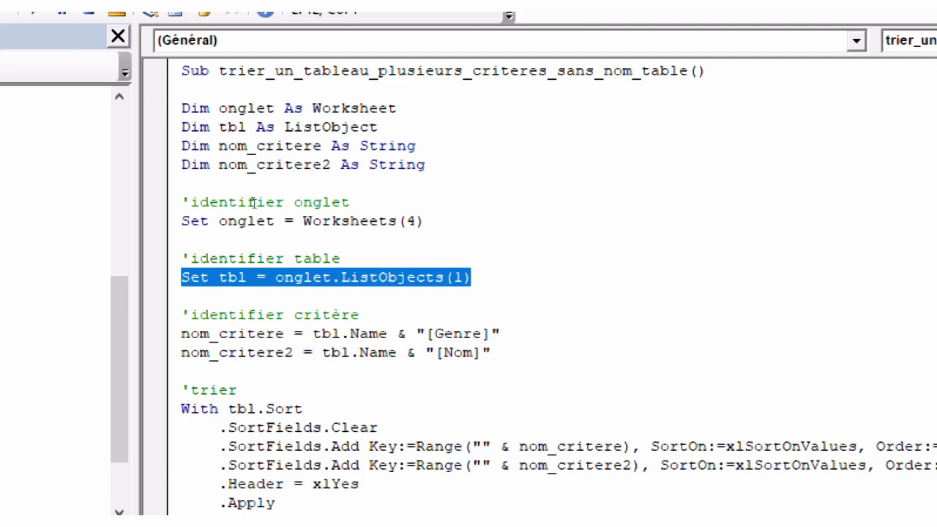
{"action": "left_click", "coordinate": [239, 315]}
{"action": "left_click_drag", "start_coordinate": [490, 352], "coordinate": [182, 334]}
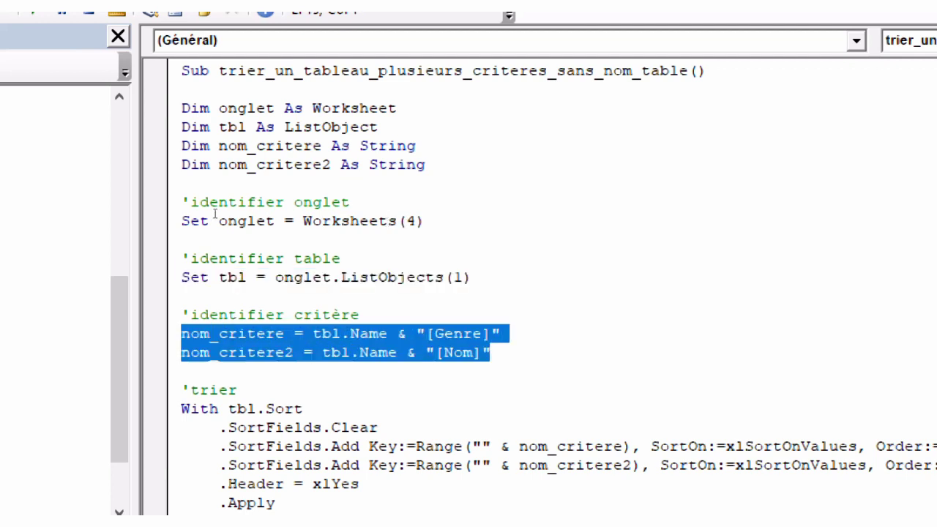
{"action": "left_click", "coordinate": [284, 334]}
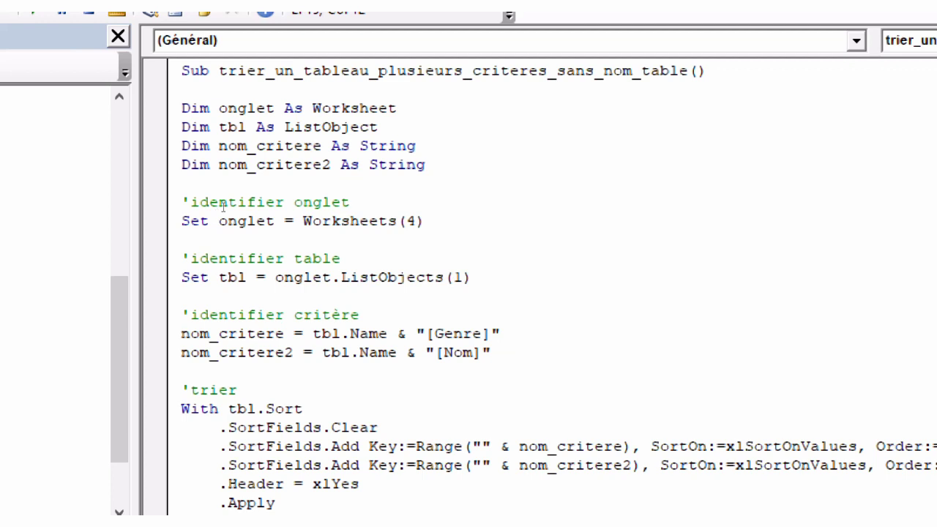
{"action": "key", "text": "Right"}
{"action": "key", "text": "Right"}
{"action": "key", "text": "Right"}
{"action": "key", "text": "shift+Right"}
{"action": "key", "text": "shift+Right"}
{"action": "key", "text": "shift+Right"}
{"action": "key", "text": "shift+Right"}
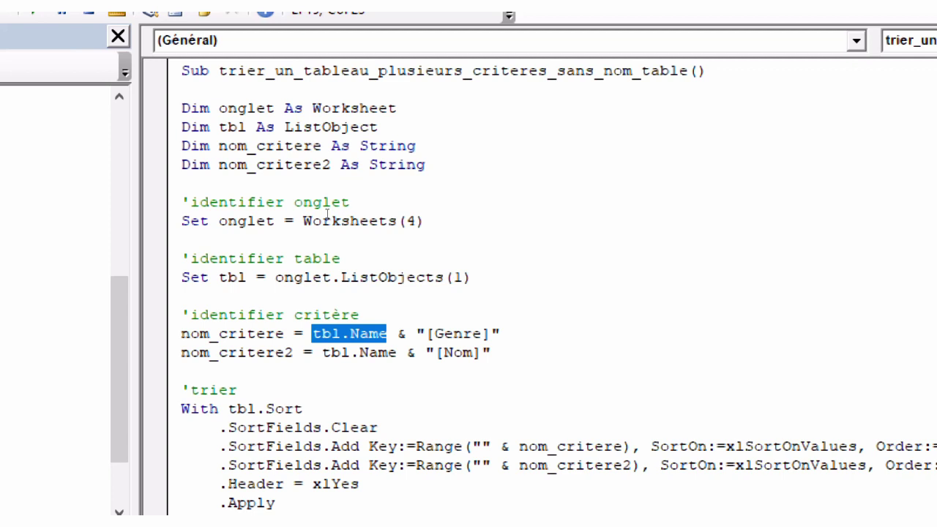
{"action": "key", "text": "Right"}
{"action": "key", "text": "Right"}
{"action": "key", "text": "shift+Right"}
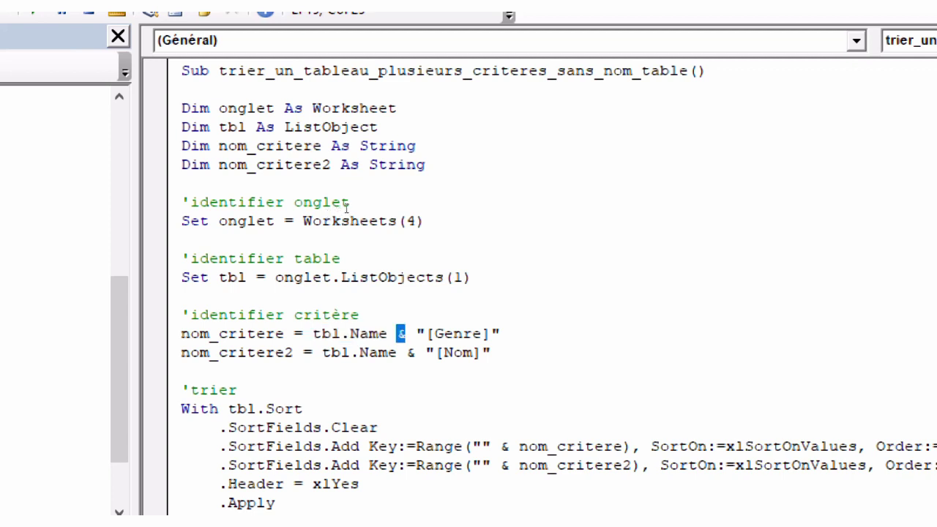
{"action": "key", "text": "Right"}
{"action": "key", "text": "Right"}
{"action": "key", "text": "Right"}
{"action": "key", "text": "shift+Right"}
{"action": "key", "text": "shift+Right"}
{"action": "key", "text": "shift+Right"}
{"action": "key", "text": "shift+Right"}
{"action": "key", "text": "shift+Right"}
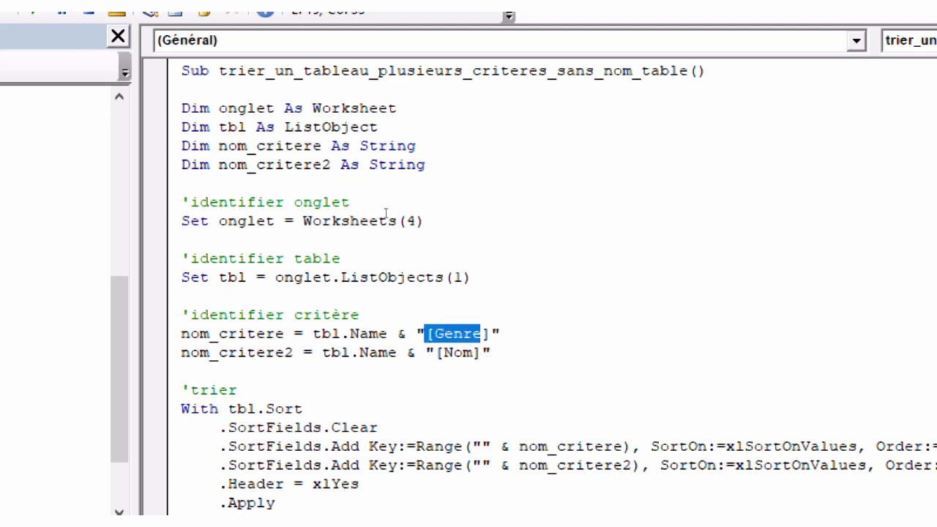
{"action": "key", "text": "End"}
{"action": "key", "text": "Left"}
{"action": "key", "text": "Left"}
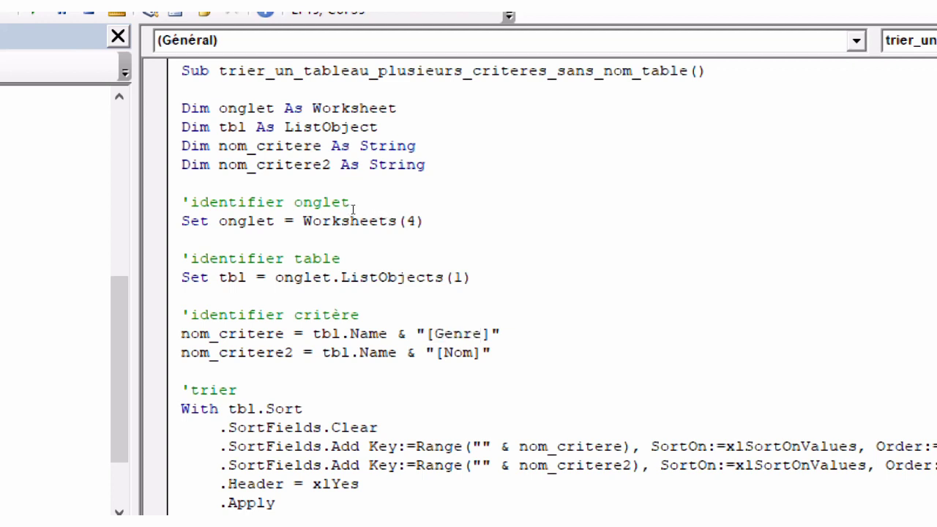
{"action": "key", "text": "shift+Left"}
{"action": "key", "text": "shift+Left"}
{"action": "key", "text": "shift+Left"}
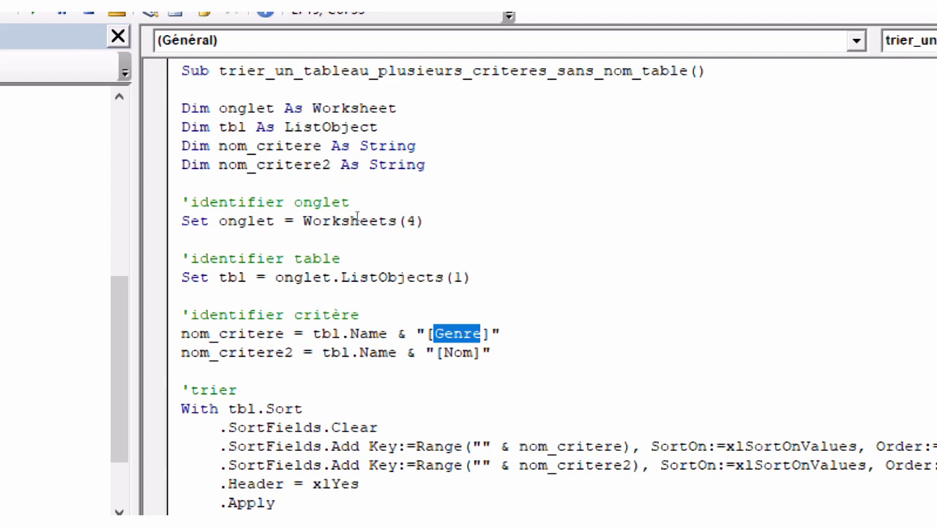
{"action": "key", "text": "Down"}
{"action": "key", "text": "Right"}
{"action": "key", "text": "shift+Right"}
{"action": "key", "text": "shift+Right"}
{"action": "key", "text": "shift+Right"}
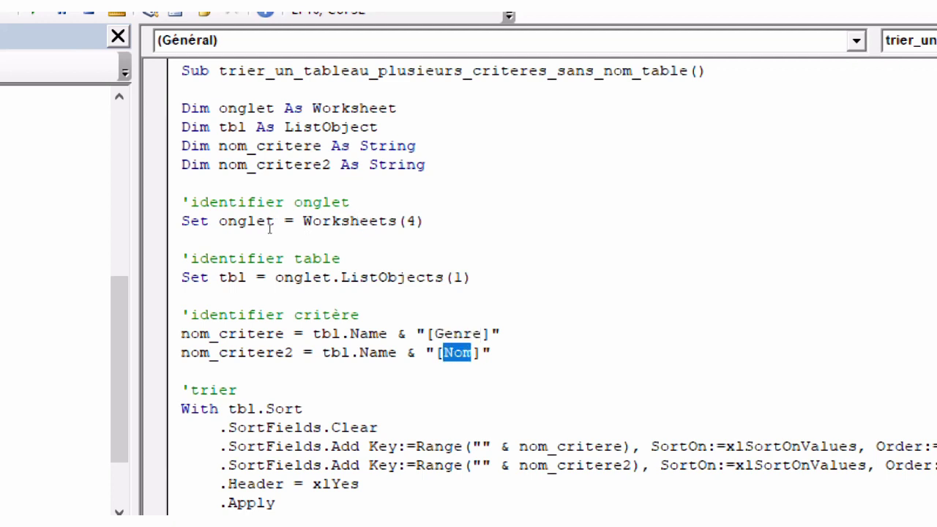
{"action": "key", "text": "Down"}
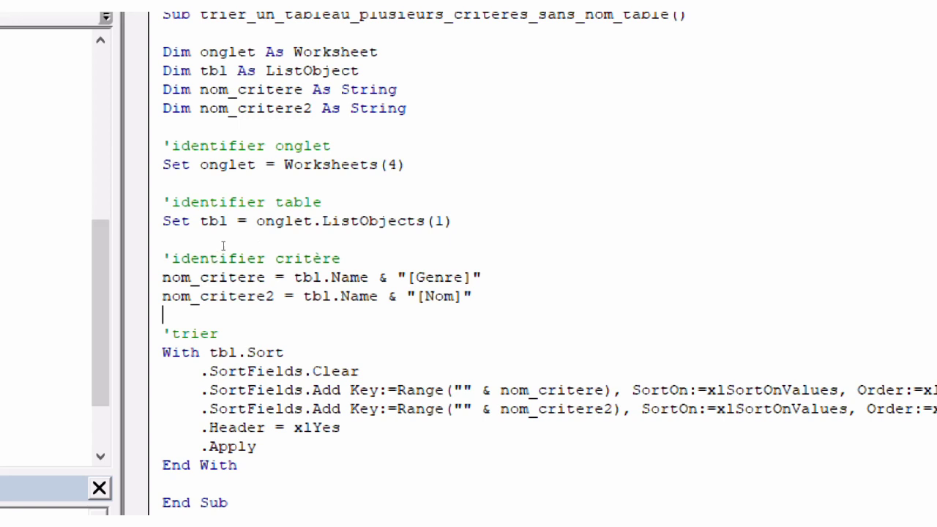
{"action": "key", "text": "Down"}
{"action": "key", "text": "Down"}
{"action": "key", "text": "shift+Right"}
{"action": "key", "text": "shift+Right"}
{"action": "key", "text": "shift+Right"}
{"action": "key", "text": "shift+Right"}
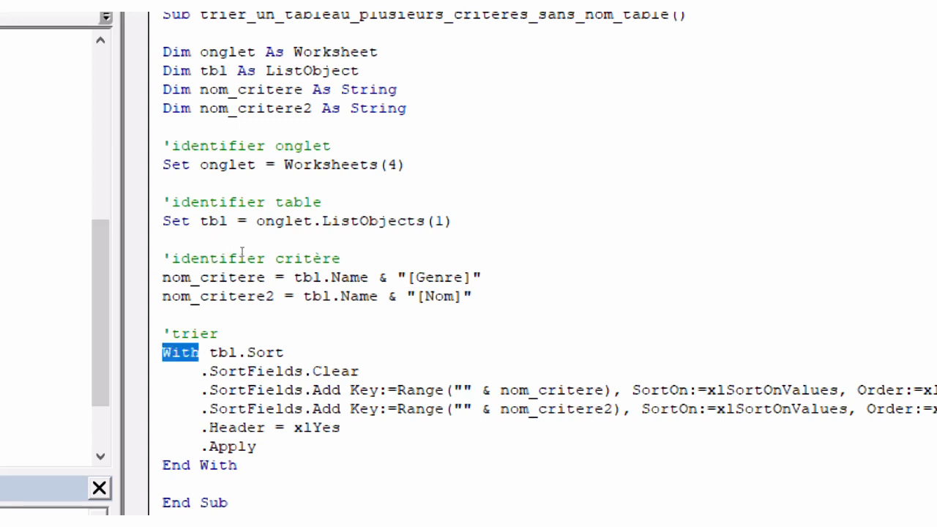
{"action": "key", "text": "Right"}
{"action": "key", "text": "Right"}
{"action": "key", "text": "shift+Right"}
{"action": "key", "text": "shift+Right"}
{"action": "key", "text": "shift+Right"}
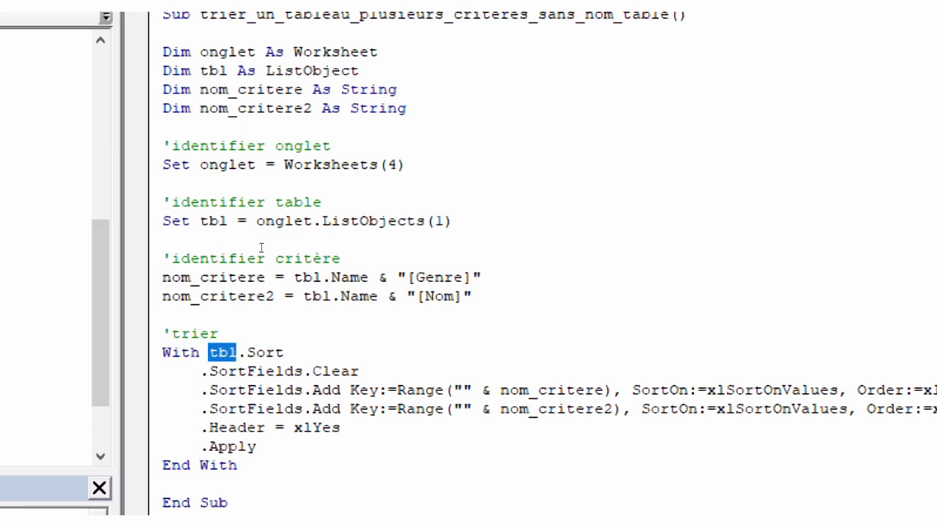
{"action": "key", "text": "Right"}
{"action": "key", "text": "shift+Right"}
{"action": "key", "text": "shift+Right"}
{"action": "key", "text": "shift+Down"}
{"action": "key", "text": "Down"}
{"action": "key", "text": "Home"}
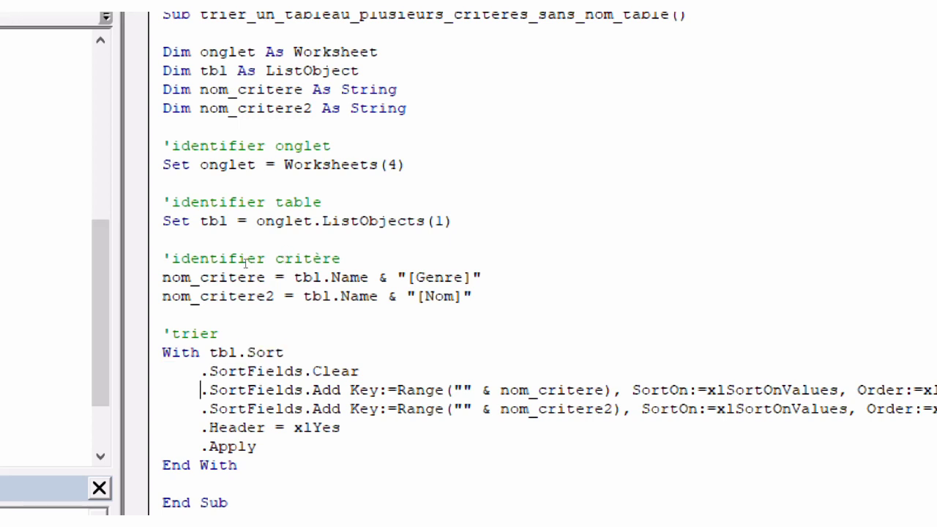
{"action": "key", "text": "Up"}
{"action": "key", "text": "shift+Right"}
{"action": "key", "text": "shift+Right"}
{"action": "key", "text": "shift+Right"}
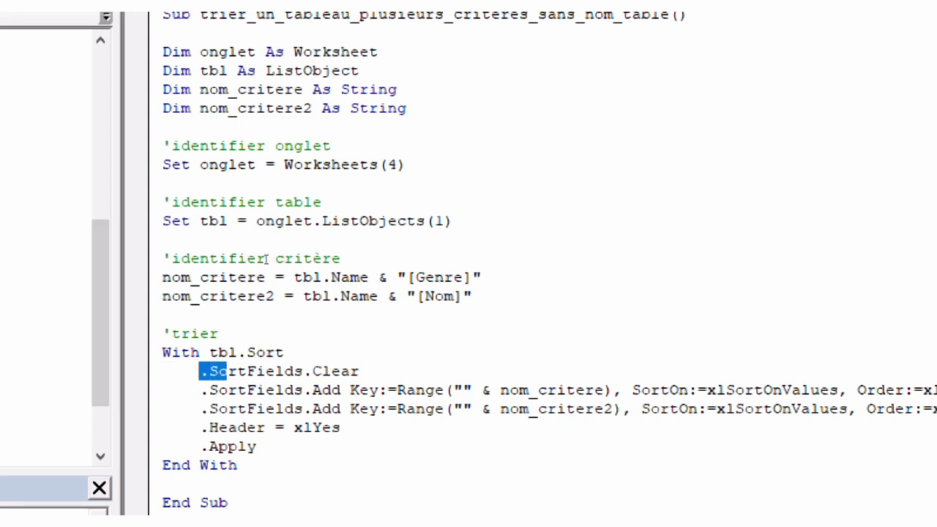
{"action": "key", "text": "shift+Right"}
{"action": "key", "text": "shift+Right"}
{"action": "key", "text": "shift+Right"}
{"action": "key", "text": "shift+Right"}
{"action": "key", "text": "shift+Right"}
{"action": "key", "text": "shift+Right"}
{"action": "key", "text": "shift+Right"}
{"action": "key", "text": "shift+Right"}
{"action": "key", "text": "shift+Right"}
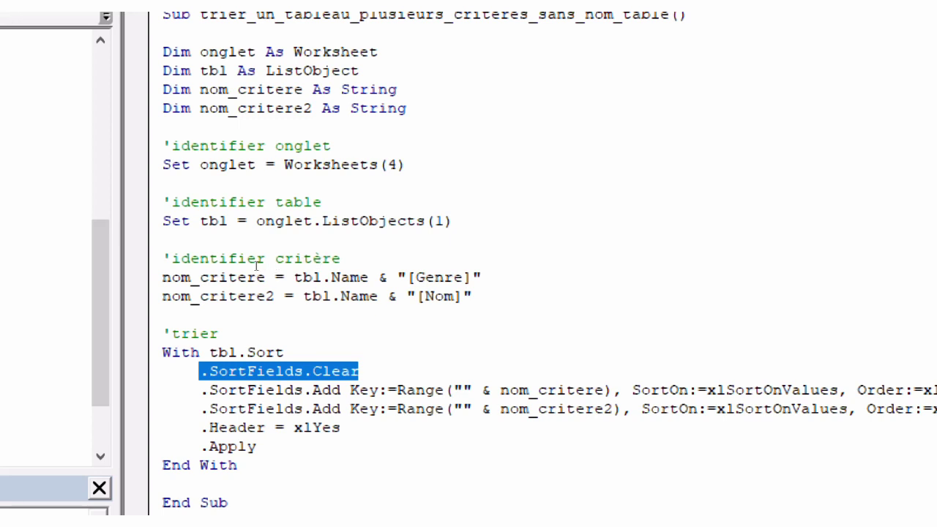
{"action": "key", "text": "Down"}
{"action": "key", "text": "shift+Right"}
{"action": "key", "text": "shift+Right"}
{"action": "key", "text": "shift+Right"}
{"action": "key", "text": "shift+Right"}
{"action": "key", "text": "shift+Right"}
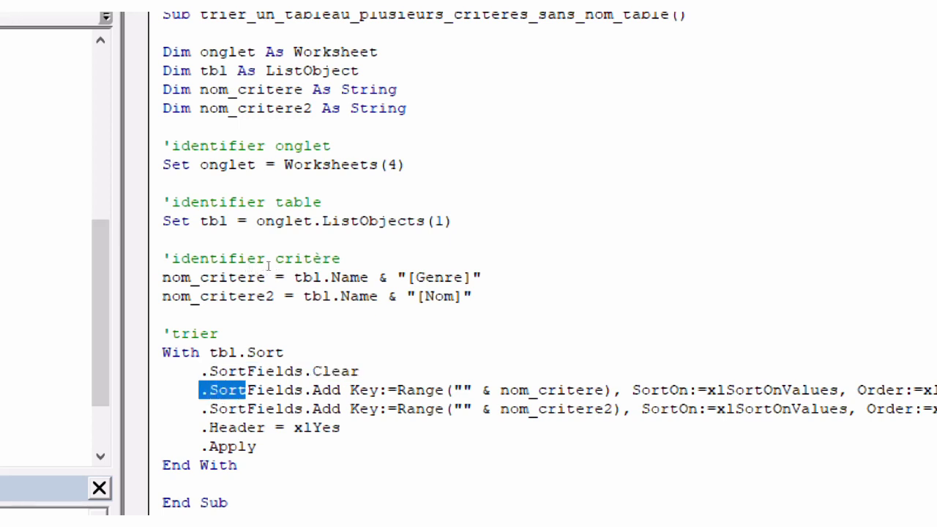
{"action": "key", "text": "shift+Right"}
{"action": "key", "text": "shift+Right"}
{"action": "key", "text": "shift+Right"}
{"action": "key", "text": "shift+Right"}
{"action": "key", "text": "shift+Right"}
{"action": "key", "text": "shift+Right"}
{"action": "key", "text": "shift+Right"}
{"action": "key", "text": "shift+Right"}
{"action": "key", "text": "shift+Right"}
{"action": "key", "text": "shift+Right"}
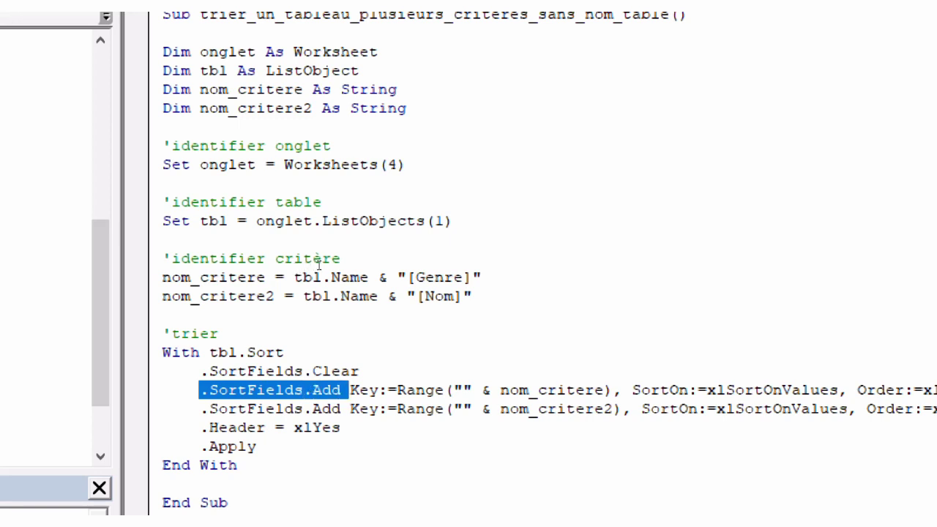
{"action": "key", "text": "Right"}
{"action": "key", "text": "shift+Right"}
{"action": "key", "text": "shift+Right"}
{"action": "key", "text": "shift+Right"}
{"action": "key", "text": "shift+Right"}
{"action": "key", "text": "shift+Right"}
{"action": "key", "text": "shift+Right"}
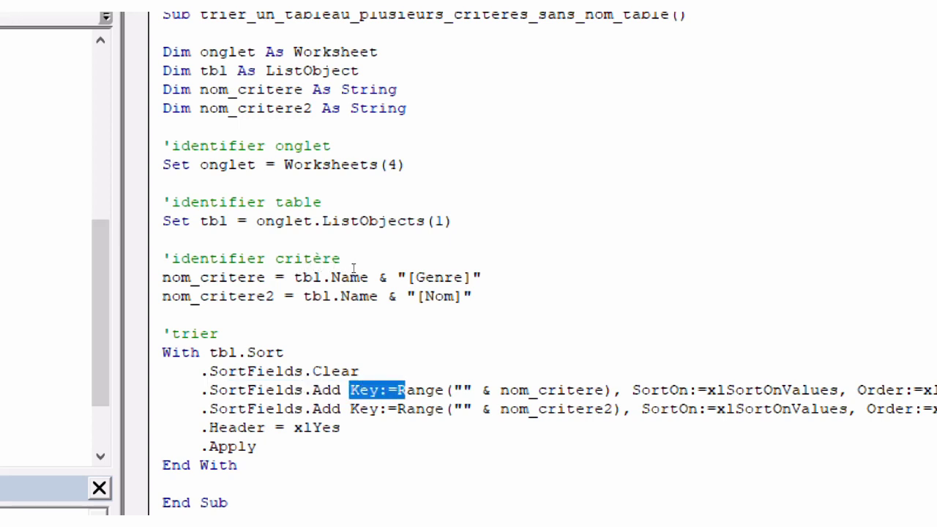
{"action": "key", "text": "shift+Right"}
{"action": "key", "text": "shift+Right"}
{"action": "key", "text": "shift+Right"}
{"action": "key", "text": "shift+Right"}
{"action": "key", "text": "shift+Right"}
{"action": "key", "text": "shift+Right"}
{"action": "key", "text": "shift+Right"}
{"action": "key", "text": "shift+Right"}
{"action": "key", "text": "shift+Right"}
{"action": "key", "text": "shift+Right"}
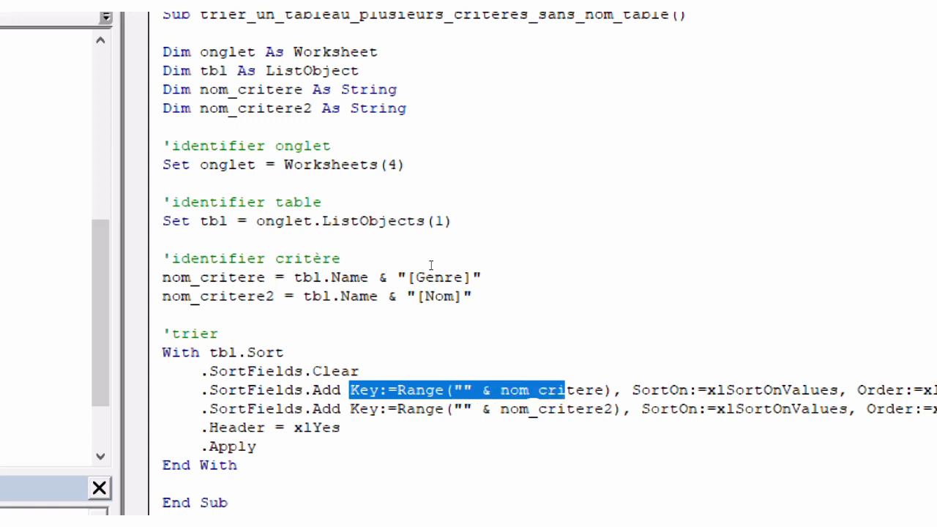
{"action": "key", "text": "shift+Right"}
{"action": "key", "text": "shift+Right"}
{"action": "key", "text": "shift+Right"}
{"action": "key", "text": "shift+Right"}
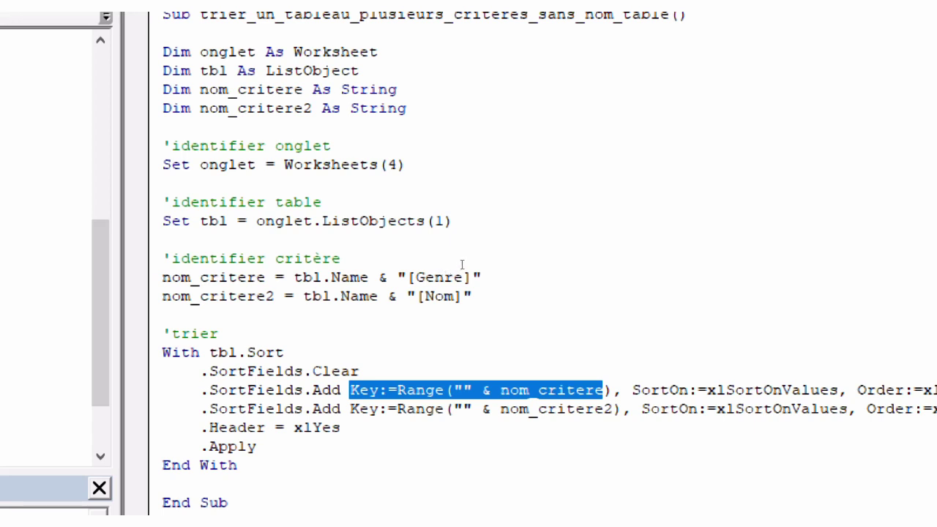
{"action": "left_click_drag", "start_coordinate": [631, 389], "coordinate": [763, 389]}
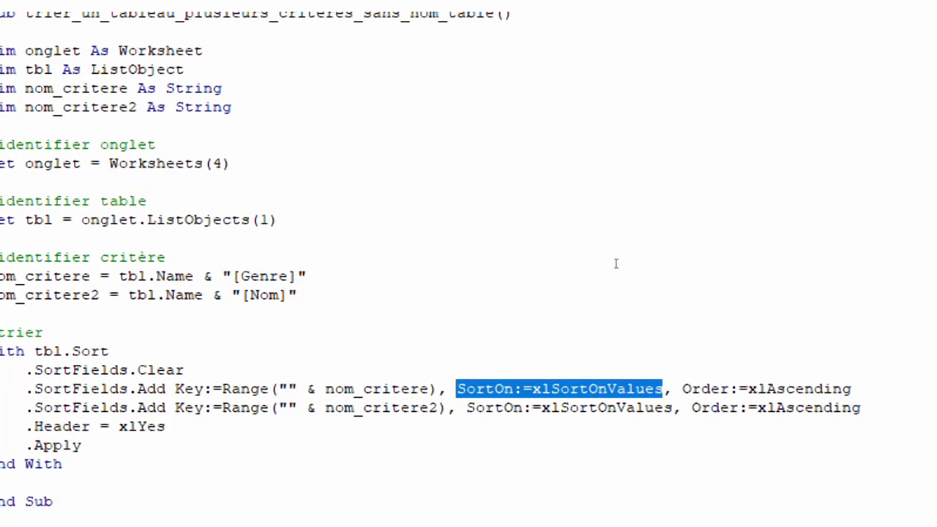
{"action": "left_click_drag", "start_coordinate": [573, 263], "coordinate": [654, 268]}
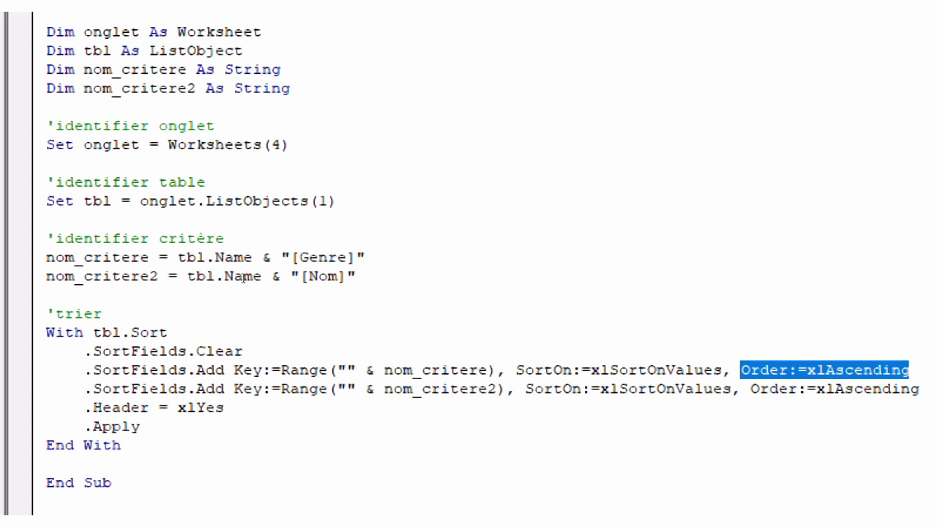
{"action": "left_click_drag", "start_coordinate": [84, 389], "coordinate": [553, 388]}
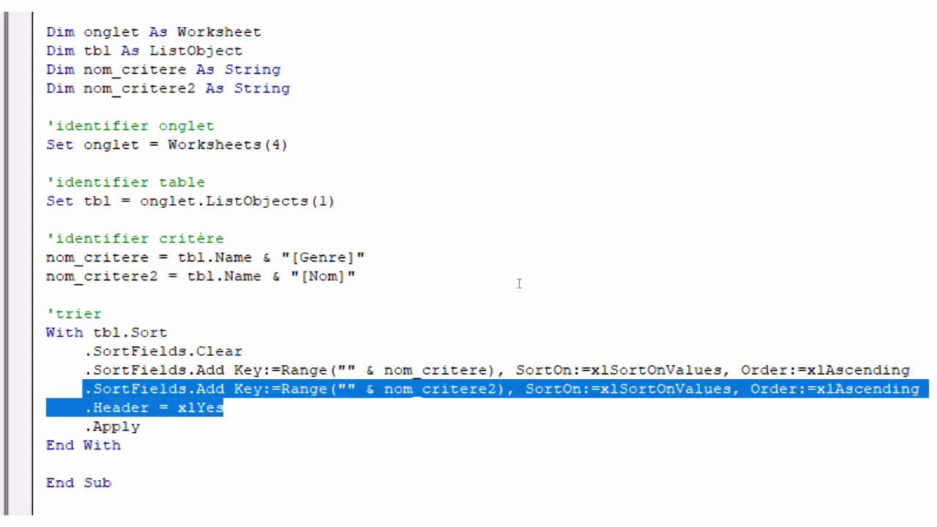
{"action": "mouse_move", "coordinate": [481, 279]}
{"action": "left_mouse_down"}
{"action": "mouse_move", "coordinate": [384, 284]}
{"action": "mouse_move", "coordinate": [448, 277]}
{"action": "left_mouse_up"}
{"action": "left_click", "coordinate": [384, 285]}
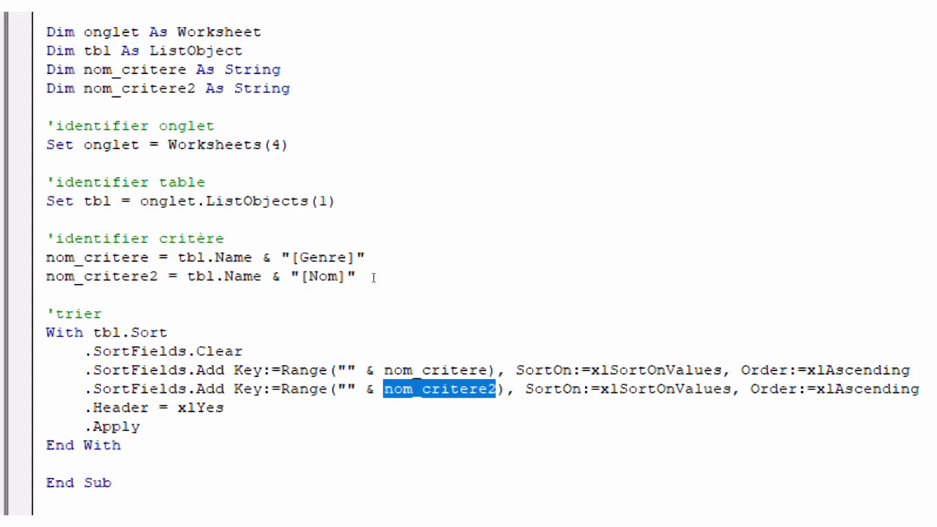
{"action": "key", "text": "Left"}
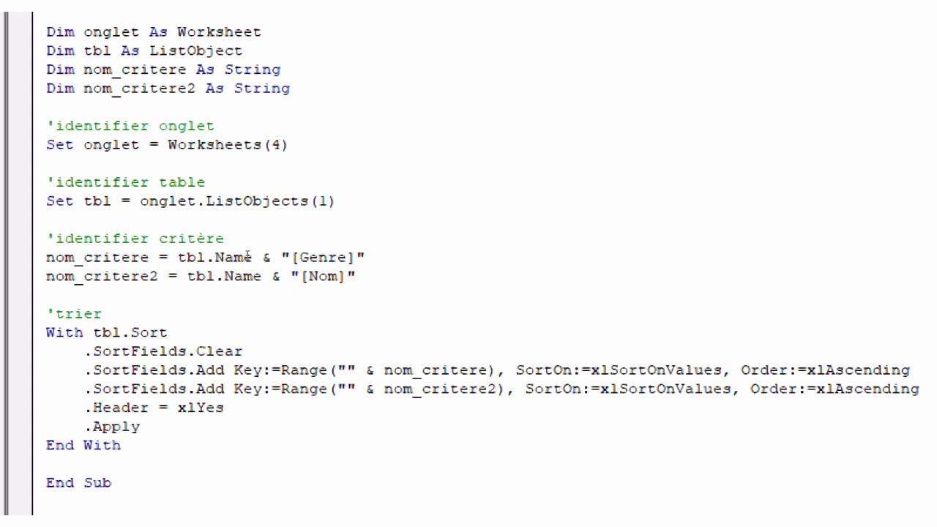
{"action": "key", "text": "Down"}
{"action": "key", "text": "Home"}
{"action": "key", "text": "shift+Right"}
{"action": "key", "text": "shift+Right"}
{"action": "key", "text": "shift+Right"}
{"action": "key", "text": "shift+Right"}
{"action": "key", "text": "shift+Right"}
{"action": "key", "text": "shift+Right"}
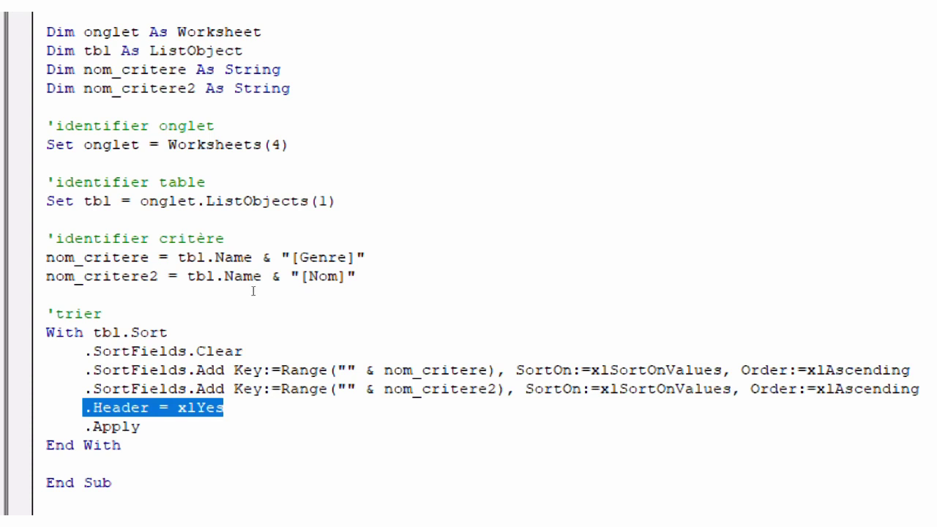
{"action": "key", "text": "Left"}
{"action": "key", "text": "Down"}
{"action": "key", "text": "shift+Right"}
{"action": "key", "text": "shift+Right"}
{"action": "key", "text": "shift+Right"}
{"action": "key", "text": "shift+Right"}
{"action": "key", "text": "shift+Right"}
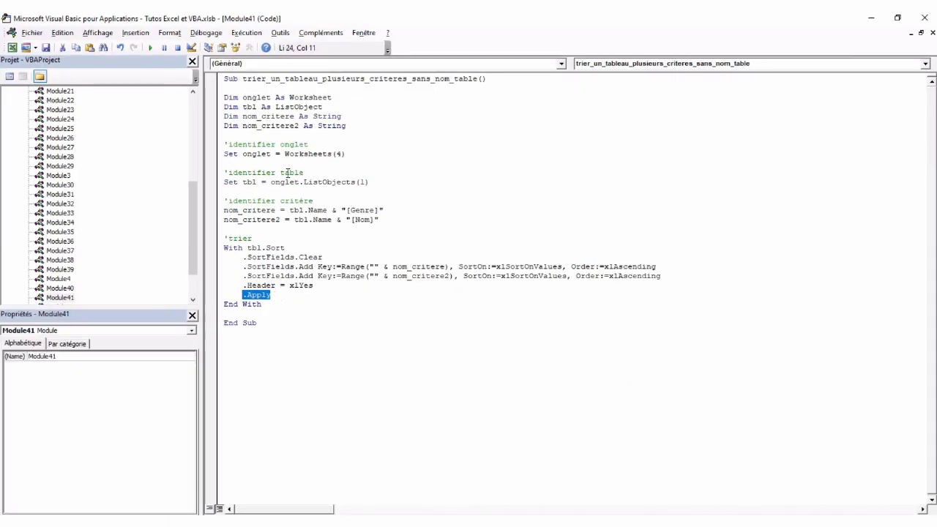
{"action": "left_click", "coordinate": [251, 132]}
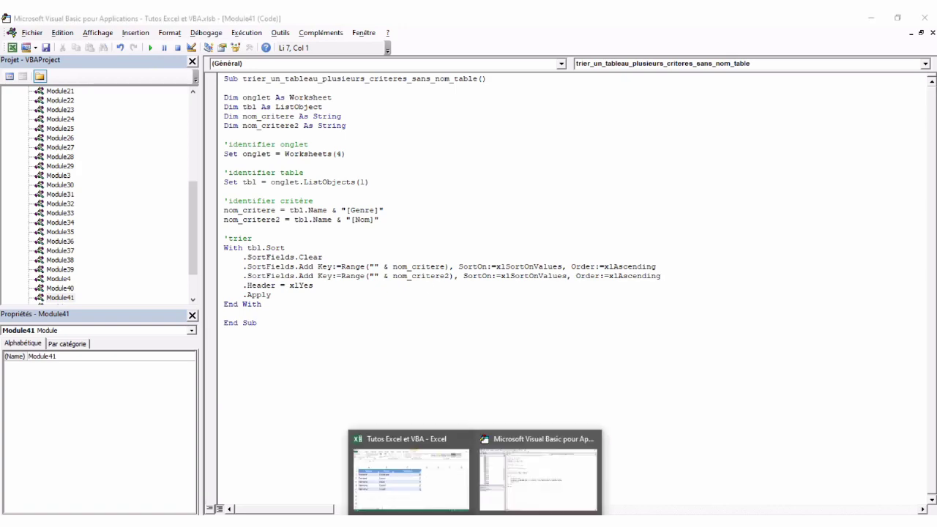
- Back in Excel, mark the Femme rows, then the Homme names Alain to Kevin in alphabetical order
{"action": "left_click", "coordinate": [420, 476]}
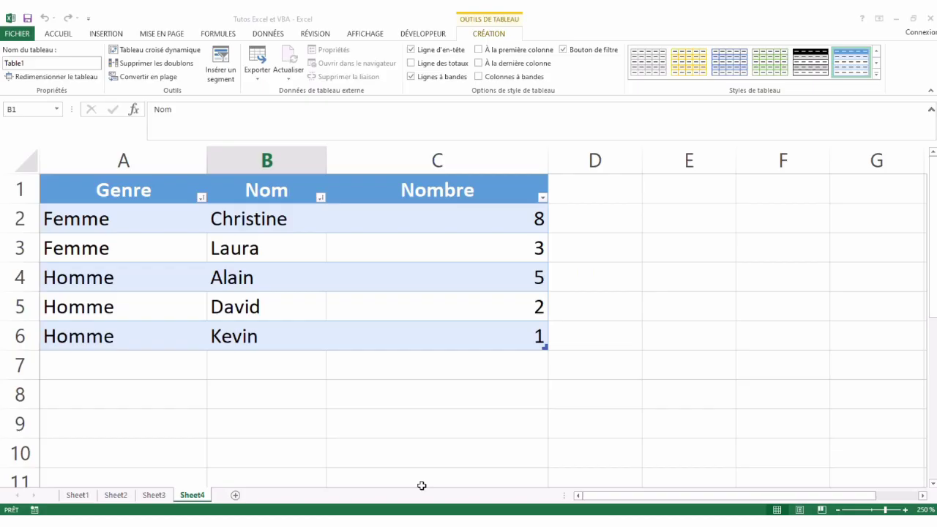
{"action": "left_click", "coordinate": [161, 241]}
{"action": "mouse_move", "coordinate": [151, 218]}
{"action": "left_mouse_down"}
{"action": "mouse_move", "coordinate": [151, 316]}
{"action": "mouse_move", "coordinate": [256, 336]}
{"action": "left_mouse_up"}
{"action": "left_click", "coordinate": [164, 279]}
{"action": "mouse_move", "coordinate": [273, 287]}
{"action": "left_mouse_down"}
{"action": "mouse_move", "coordinate": [286, 277]}
{"action": "mouse_move", "coordinate": [295, 335]}
{"action": "left_mouse_up"}
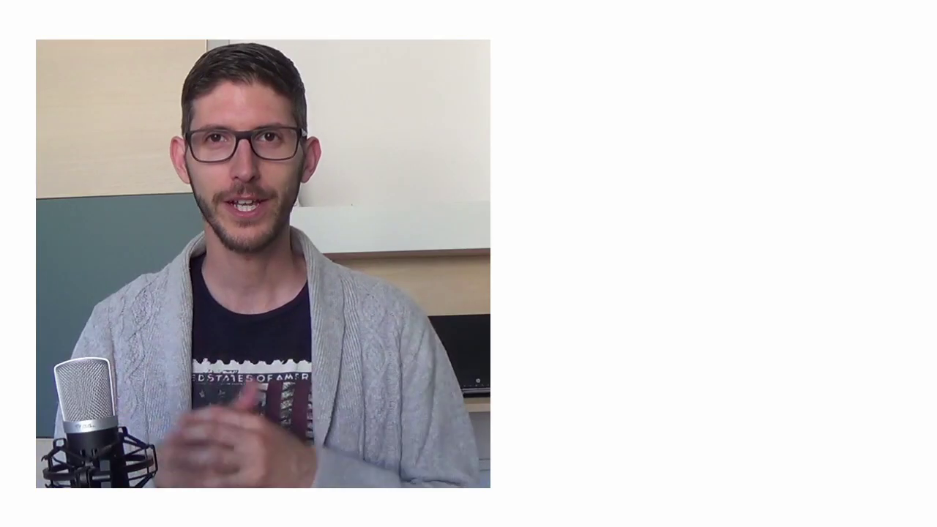